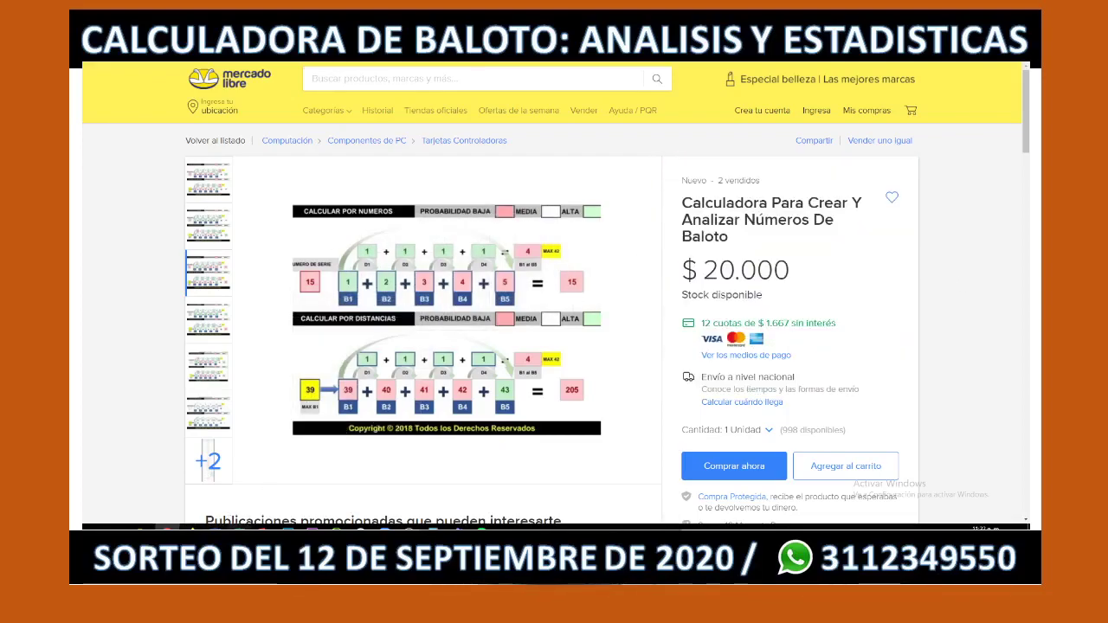
Step: Bring up the Excel Baloto workbook showing combination 10, 11, 37, 40, 41 with Super Balota 9
{"action": "left_click", "coordinate": [221, 493]}
{"action": "mouse_move", "coordinate": [167, 529]}
{"action": "left_click", "coordinate": [149, 509]}
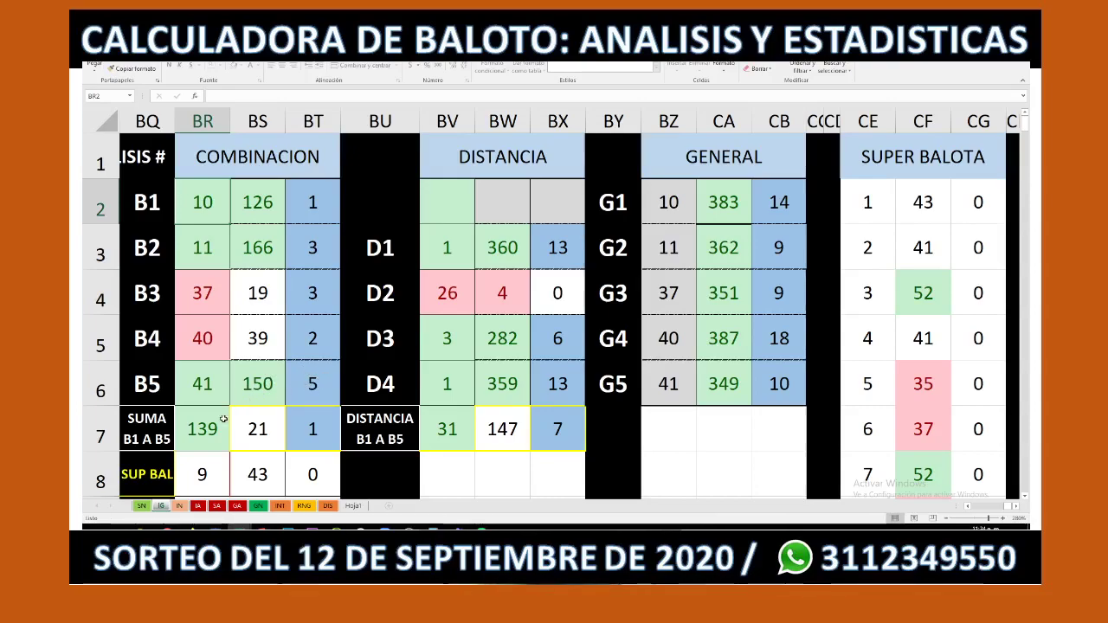
{"action": "left_click", "coordinate": [201, 480]}
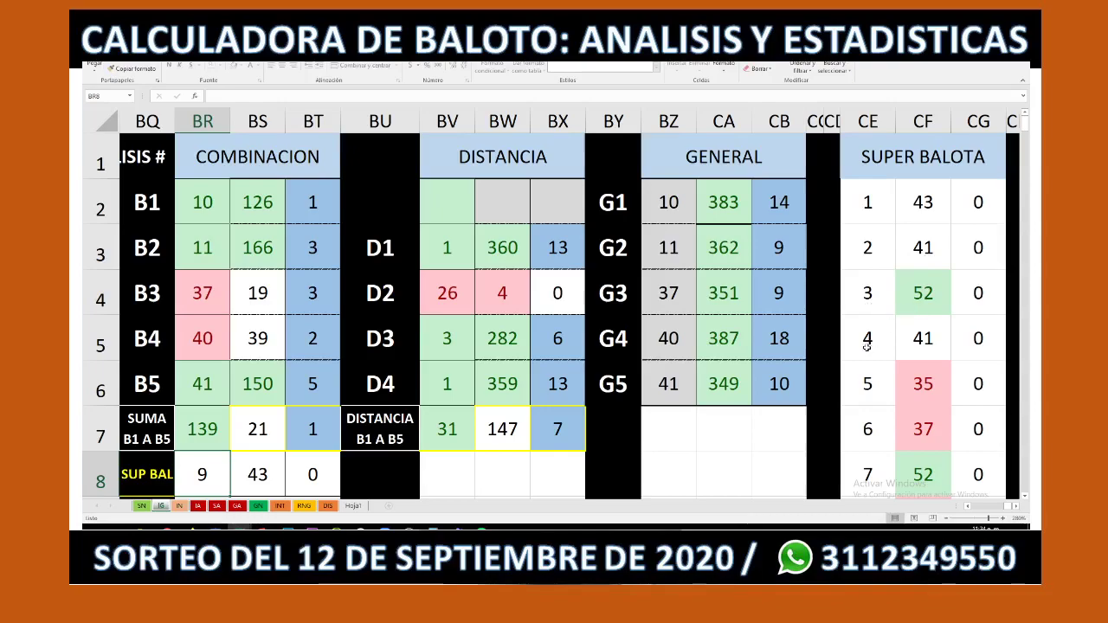
{"action": "scroll", "coordinate": [926, 346], "scroll_direction": "down", "scroll_amount": 1}
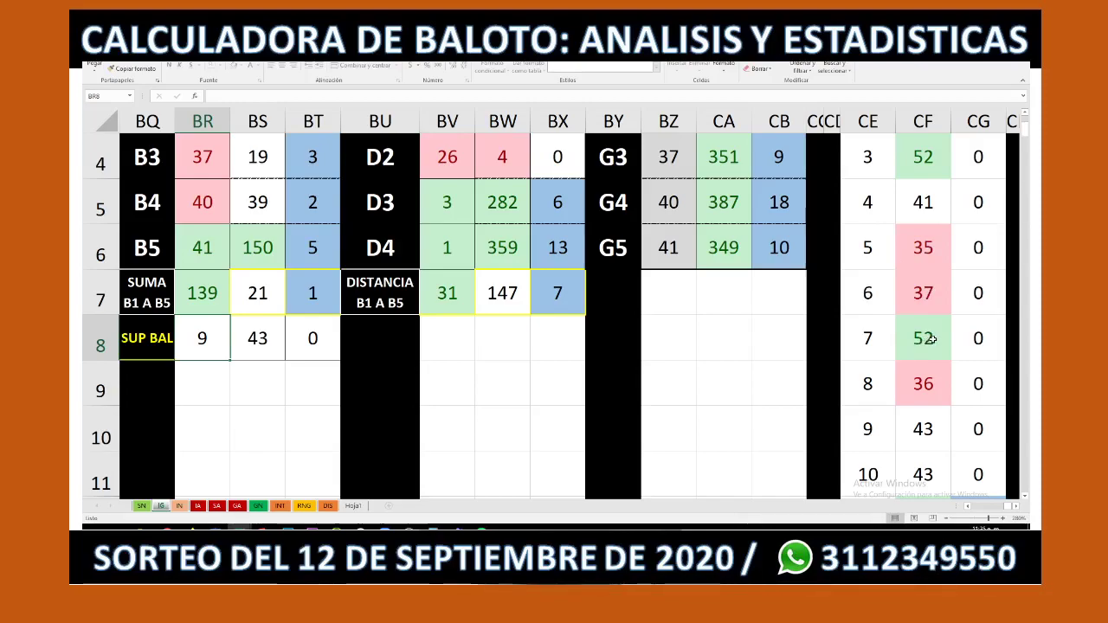
{"action": "scroll", "coordinate": [902, 349], "scroll_direction": "down", "scroll_amount": 1}
{"action": "scroll", "coordinate": [902, 349], "scroll_direction": "down", "scroll_amount": 1}
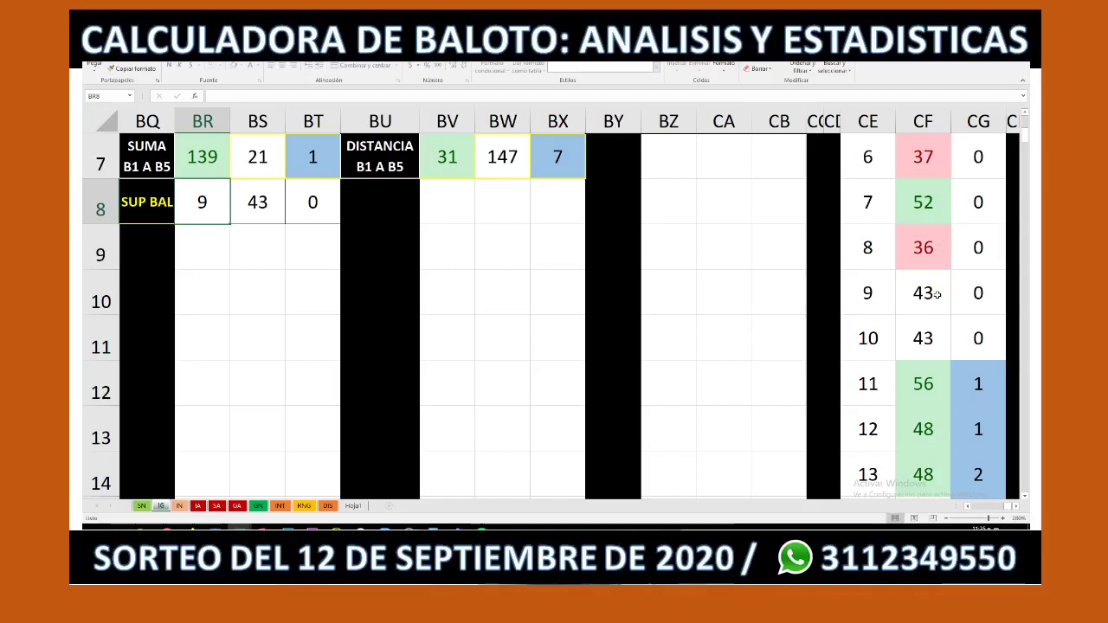
{"action": "scroll", "coordinate": [873, 340], "scroll_direction": "down", "scroll_amount": 3}
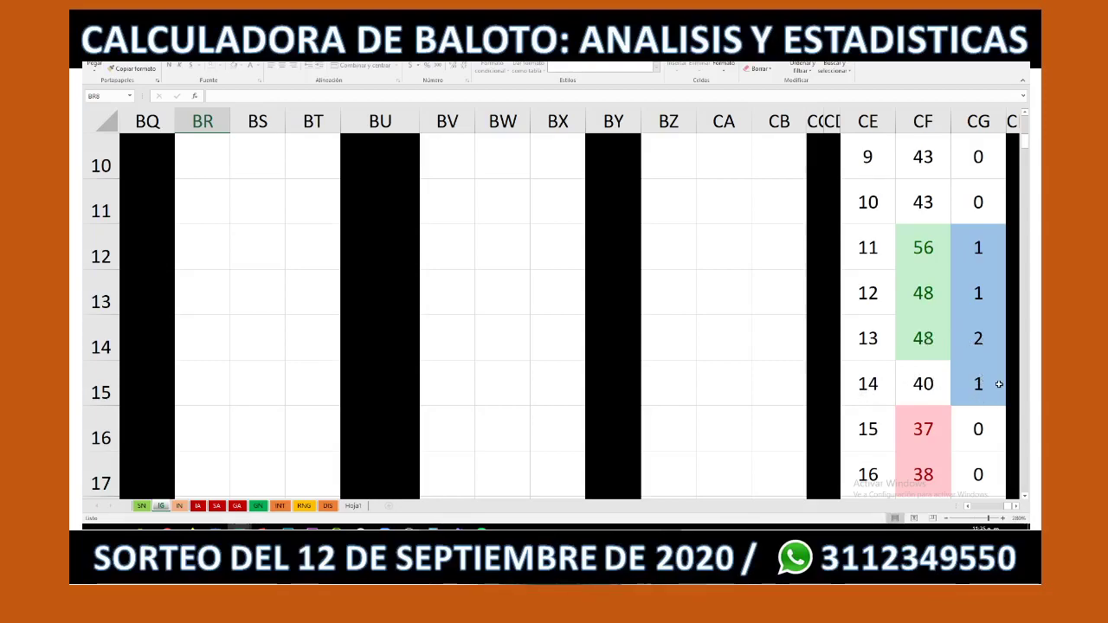
{"action": "scroll", "coordinate": [996, 381], "scroll_direction": "down", "scroll_amount": 1}
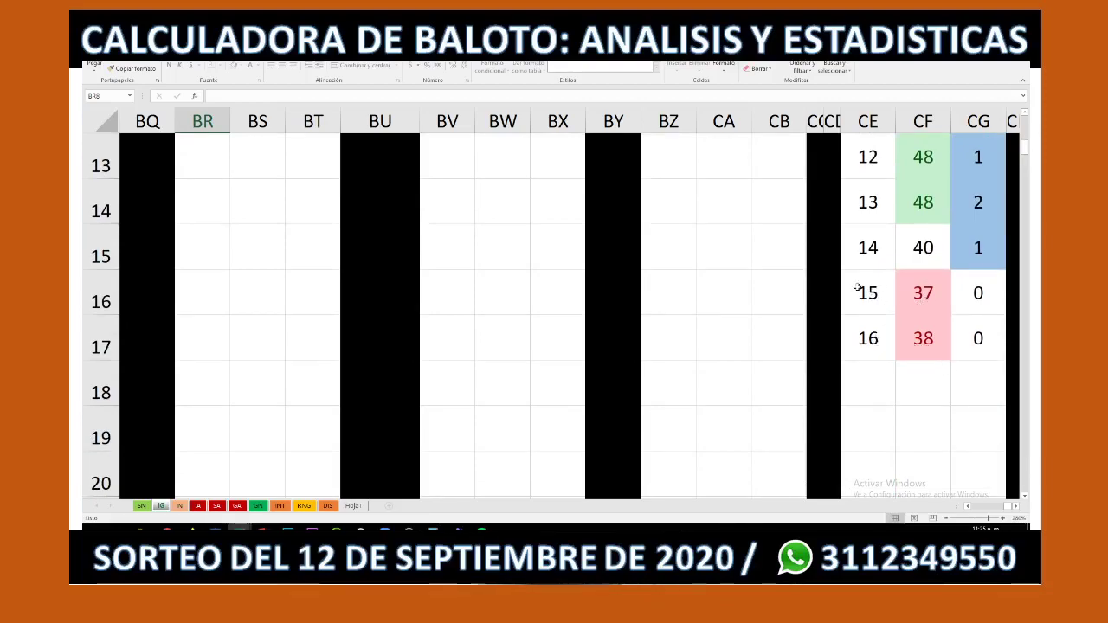
{"action": "scroll", "coordinate": [944, 292], "scroll_direction": "up", "scroll_amount": 1}
{"action": "scroll", "coordinate": [924, 293], "scroll_direction": "up", "scroll_amount": 1}
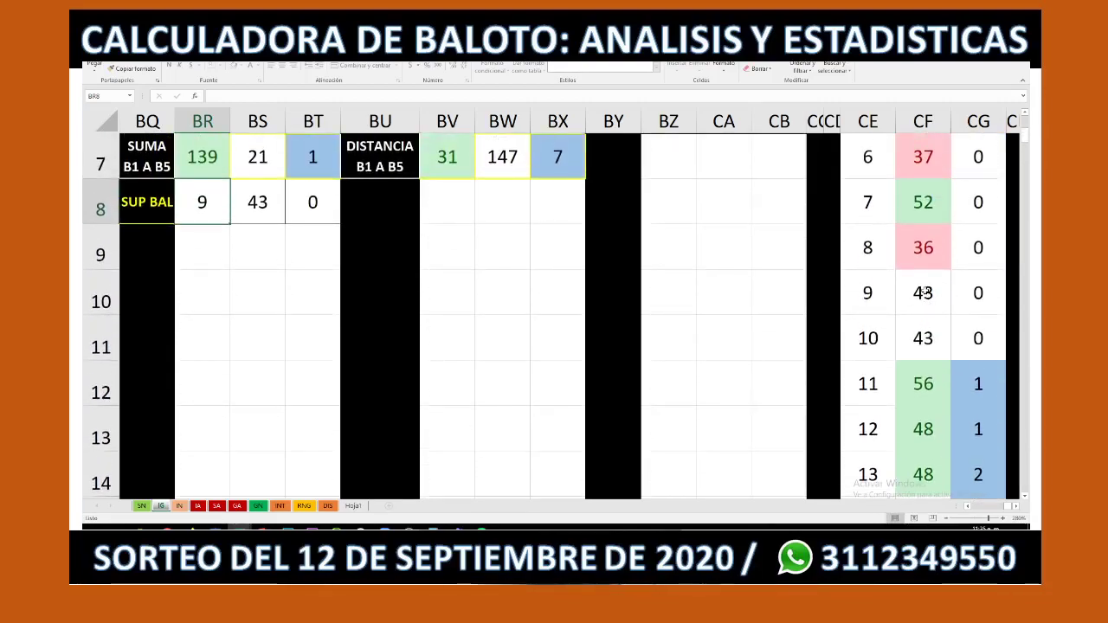
{"action": "scroll", "coordinate": [925, 282], "scroll_direction": "up", "scroll_amount": 2}
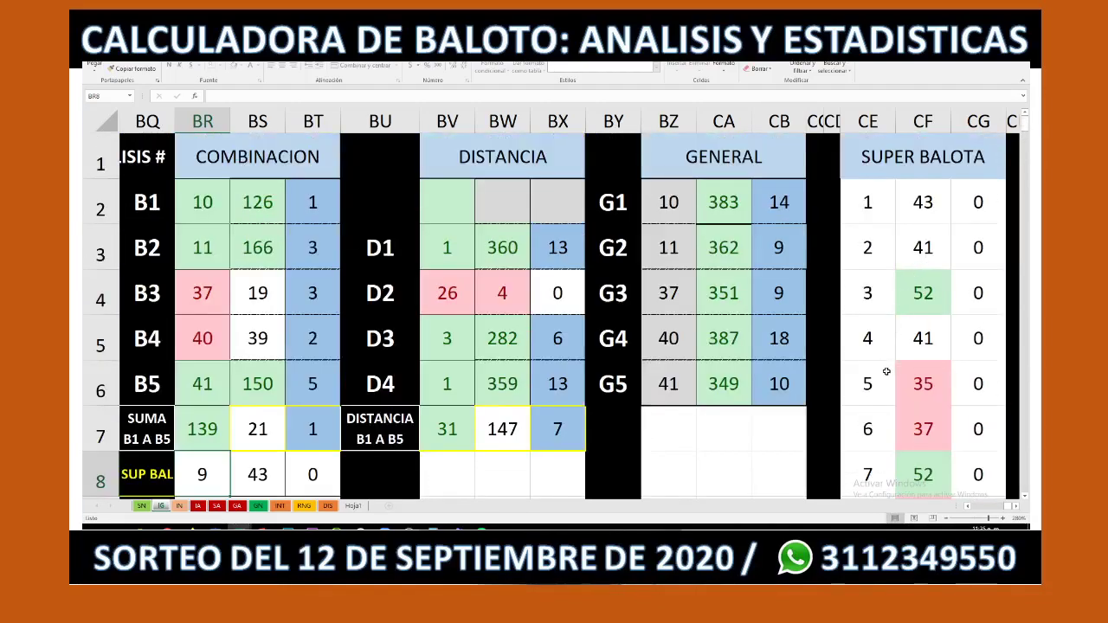
{"action": "scroll", "coordinate": [883, 364], "scroll_direction": "down", "scroll_amount": 1}
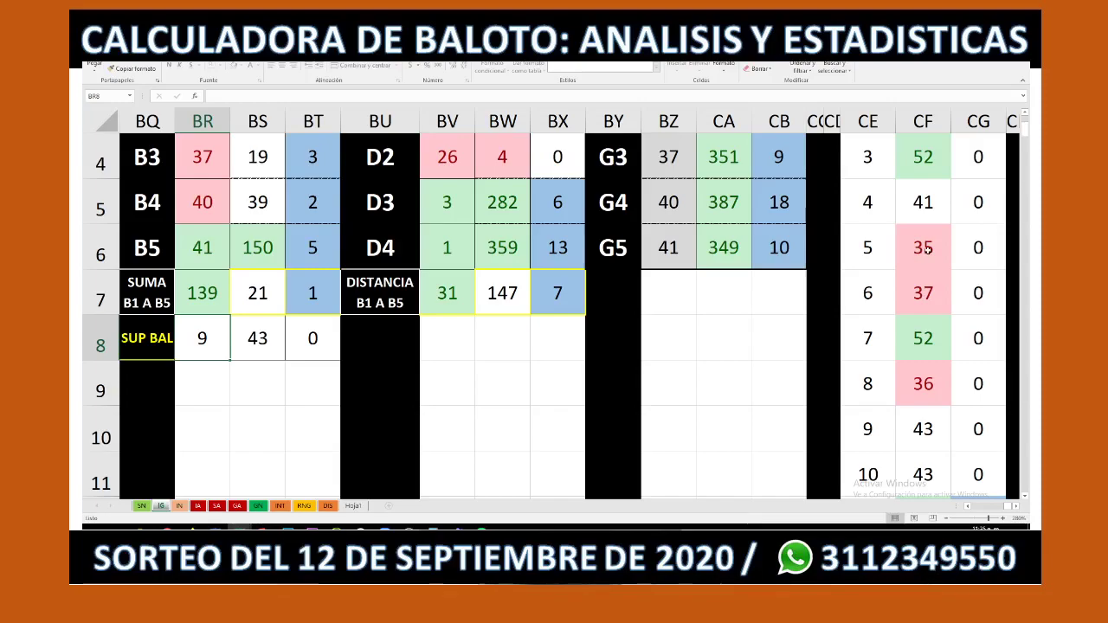
{"action": "scroll", "coordinate": [918, 260], "scroll_direction": "down", "scroll_amount": 2}
{"action": "scroll", "coordinate": [906, 284], "scroll_direction": "down", "scroll_amount": 1}
{"action": "scroll", "coordinate": [883, 292], "scroll_direction": "up", "scroll_amount": 2}
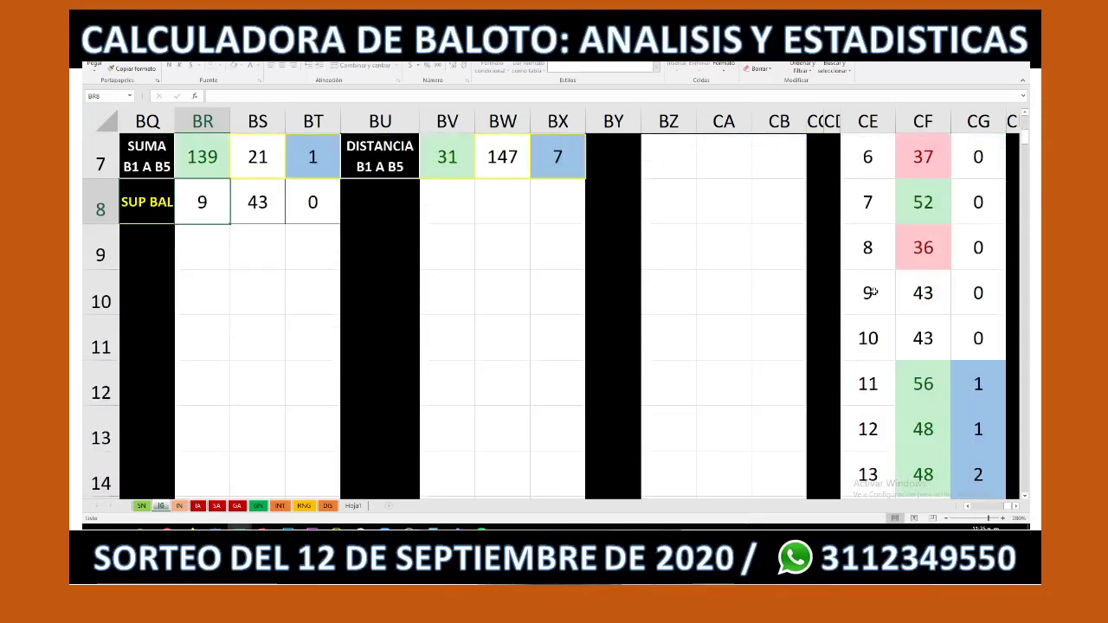
{"action": "scroll", "coordinate": [873, 293], "scroll_direction": "up", "scroll_amount": 2}
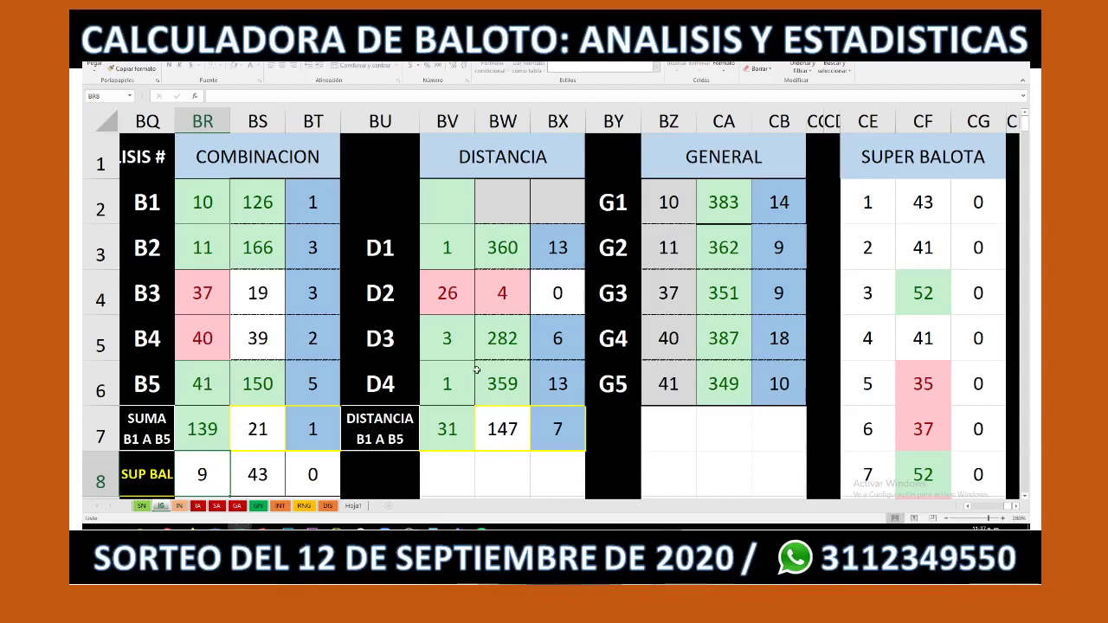
{"action": "left_click", "coordinate": [200, 198]}
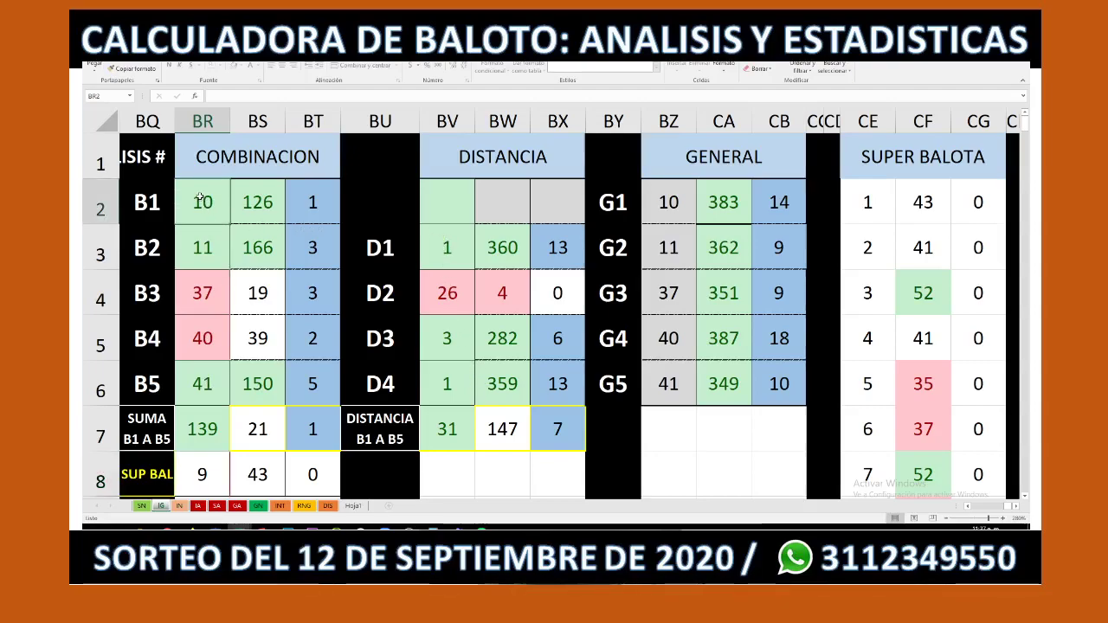
{"action": "left_click", "coordinate": [198, 385]}
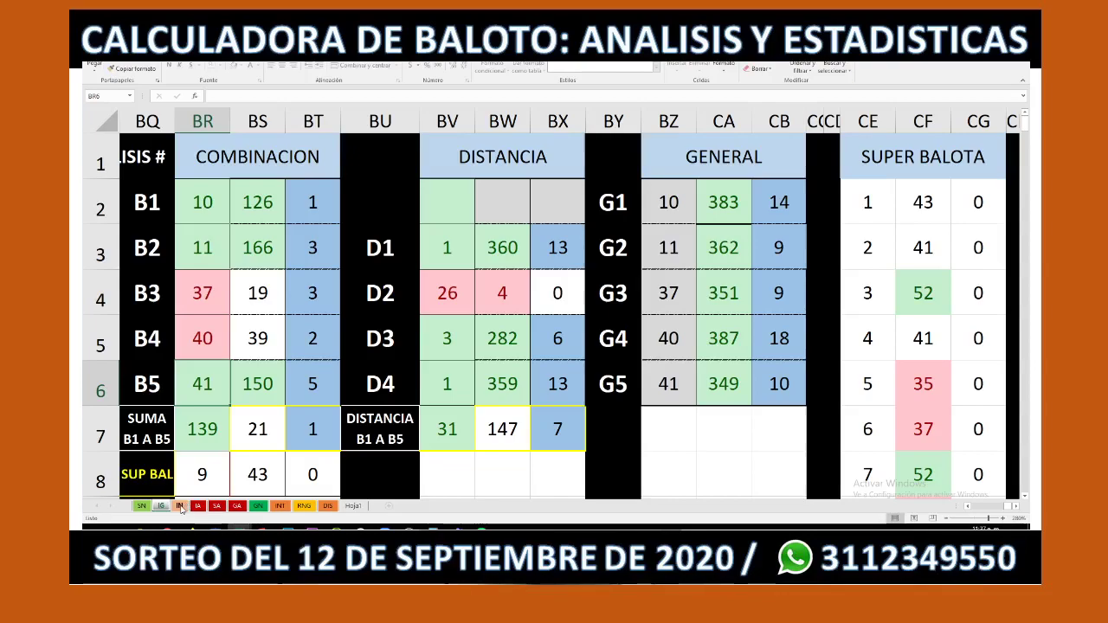
Step: Switch to the IN sheet to view GENERAL figures for balls 10, 11, 37, 40, 41
{"action": "left_click", "coordinate": [180, 507]}
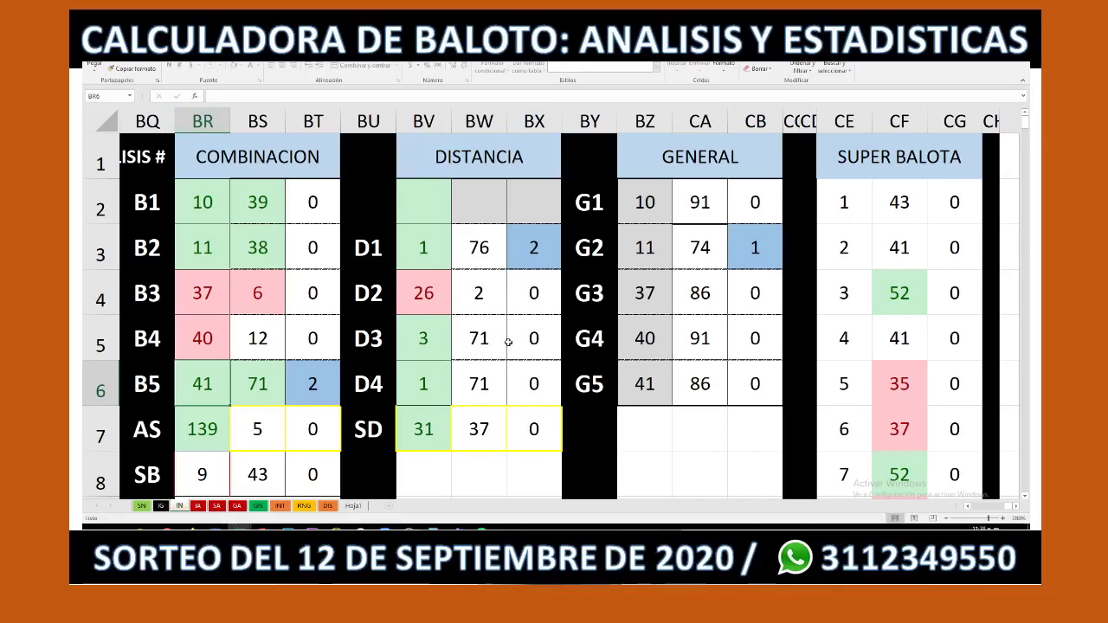
{"action": "left_click", "coordinate": [161, 506]}
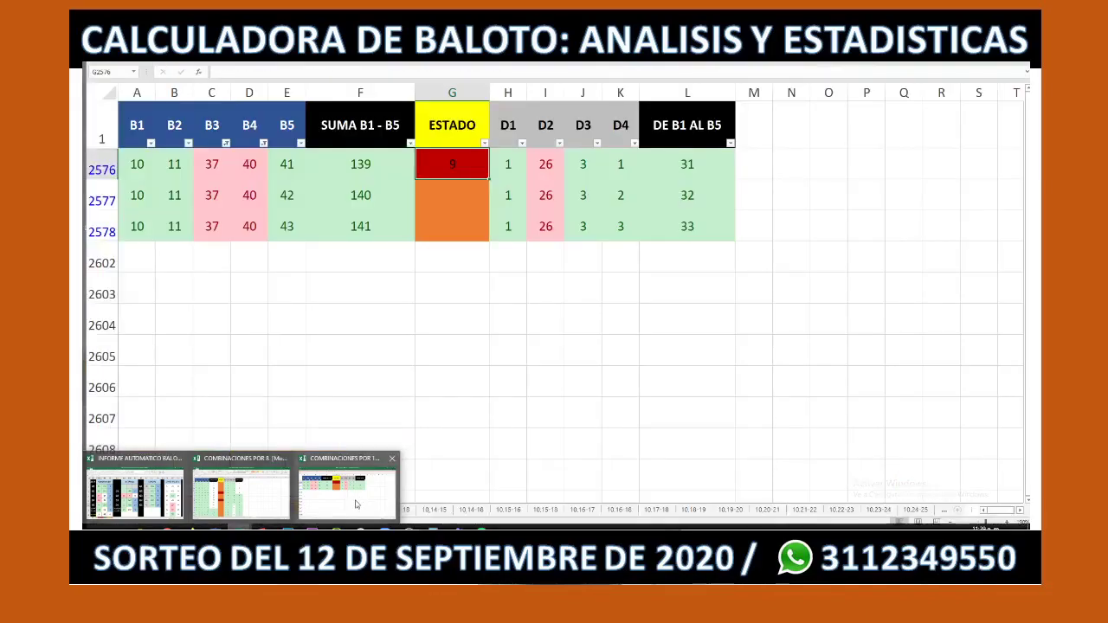
{"action": "left_click", "coordinate": [356, 504]}
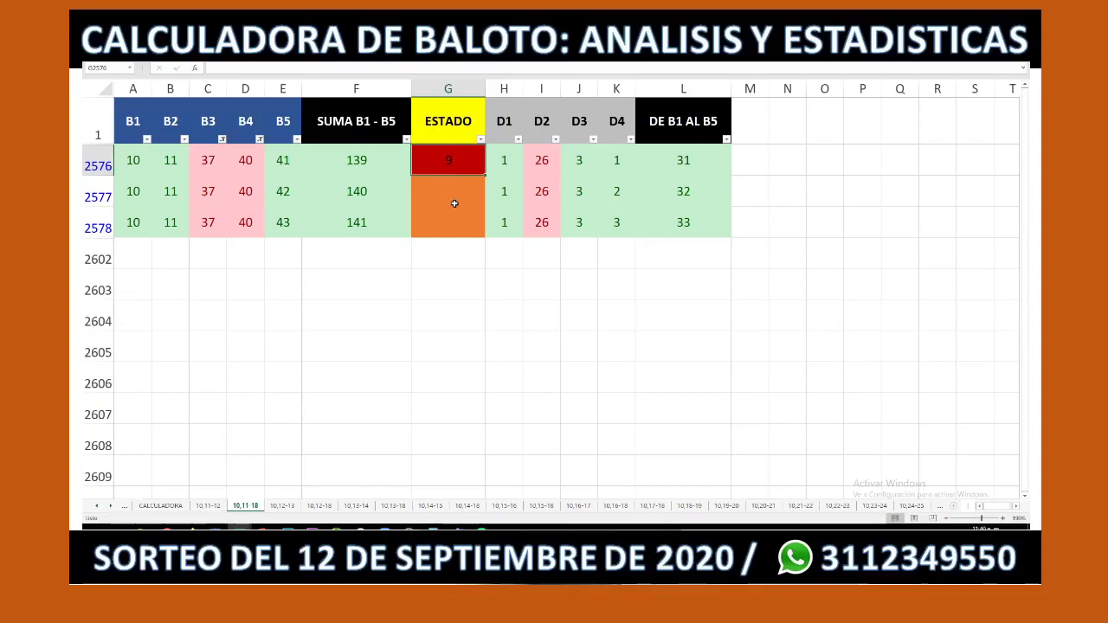
{"action": "left_click", "coordinate": [454, 202]}
{"action": "left_click", "coordinate": [438, 223]}
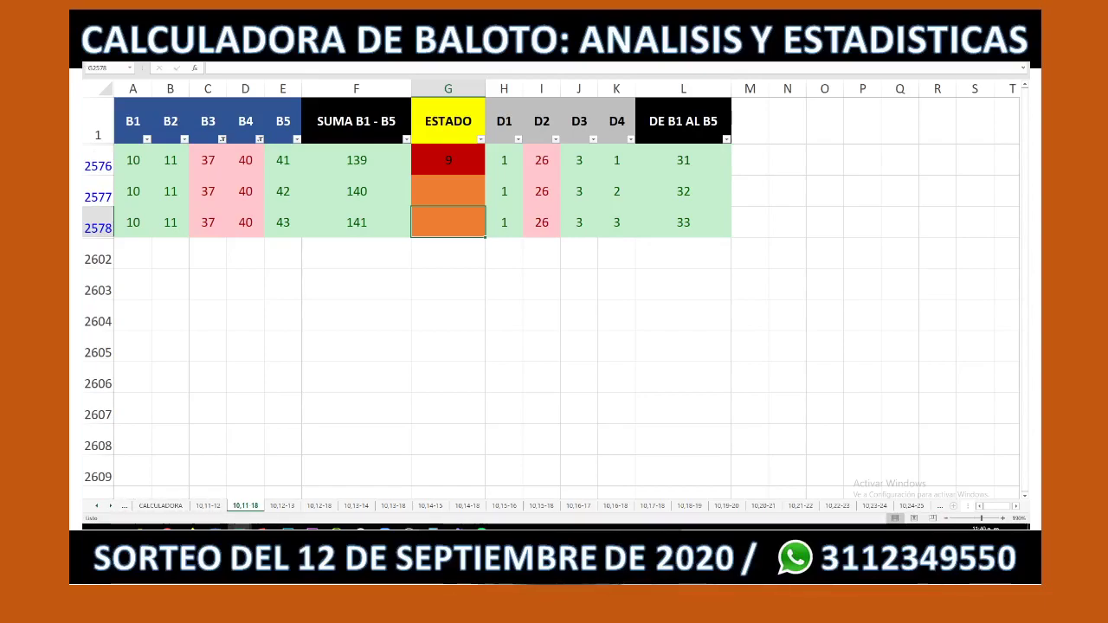
Step: Save the Baloto calculator workbook, enabling saving and continuing past the compatibility warnings
{"action": "key", "text": "ctrl+o"}
{"action": "left_click", "coordinate": [105, 113]}
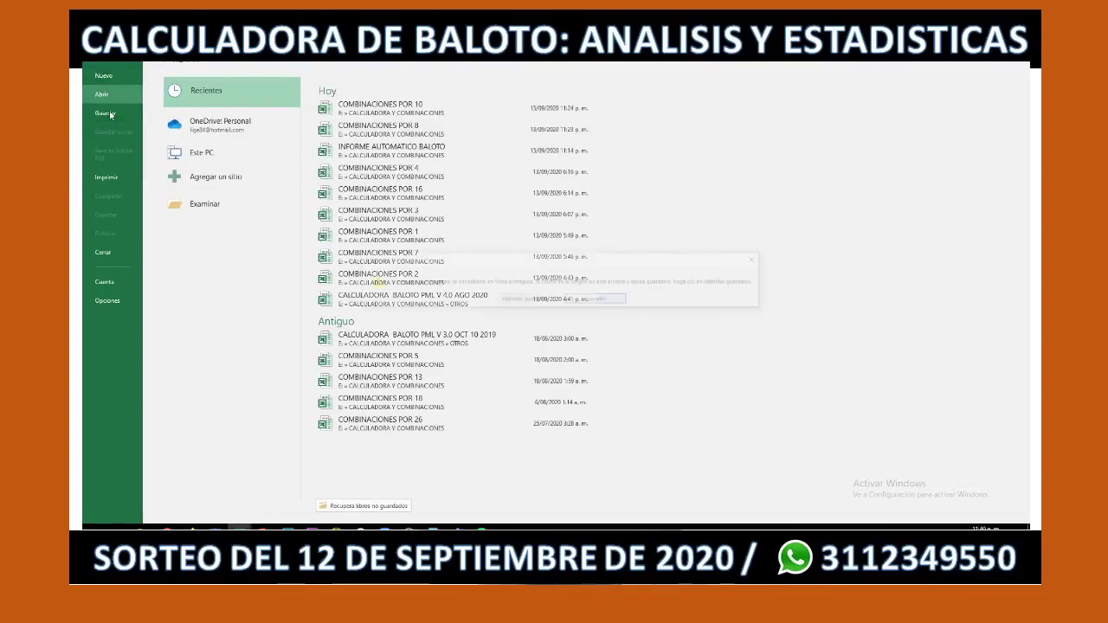
{"action": "left_click", "coordinate": [523, 300]}
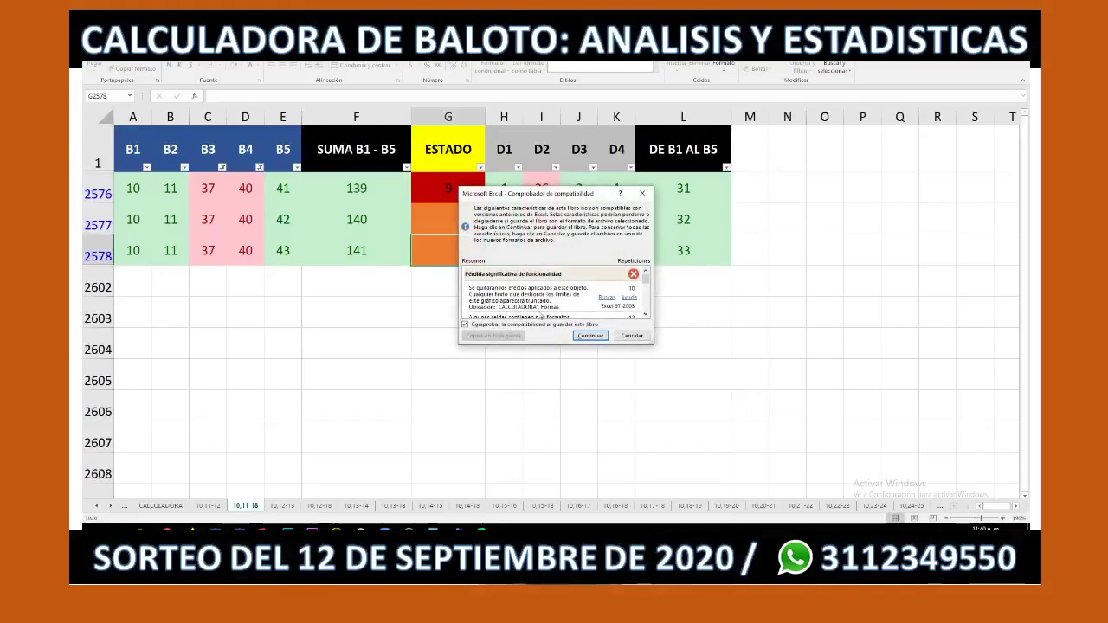
{"action": "left_click", "coordinate": [590, 336]}
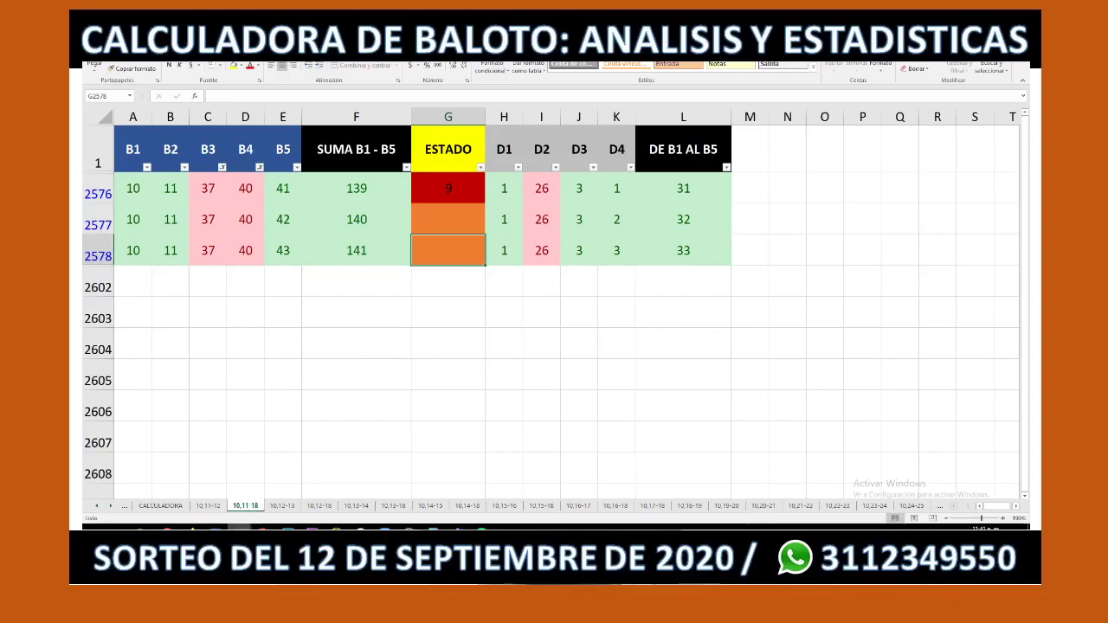
{"action": "left_click", "coordinate": [239, 527]}
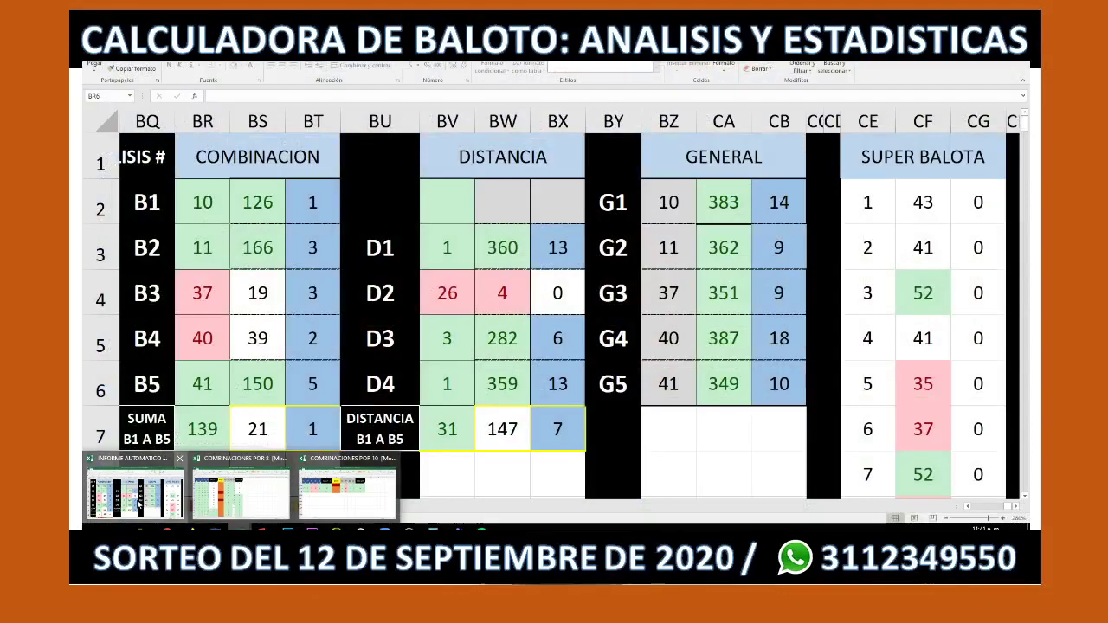
Step: Go to the other workbook's analysis sheet and select the five ball cells B1–B5
{"action": "left_click", "coordinate": [139, 500]}
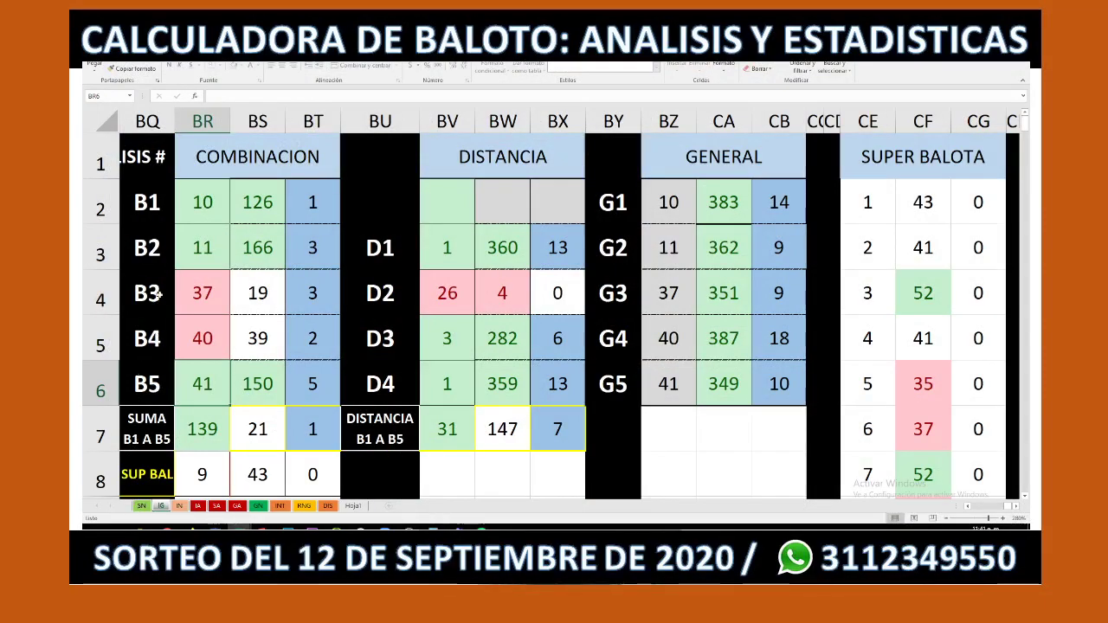
{"action": "left_click", "coordinate": [200, 203]}
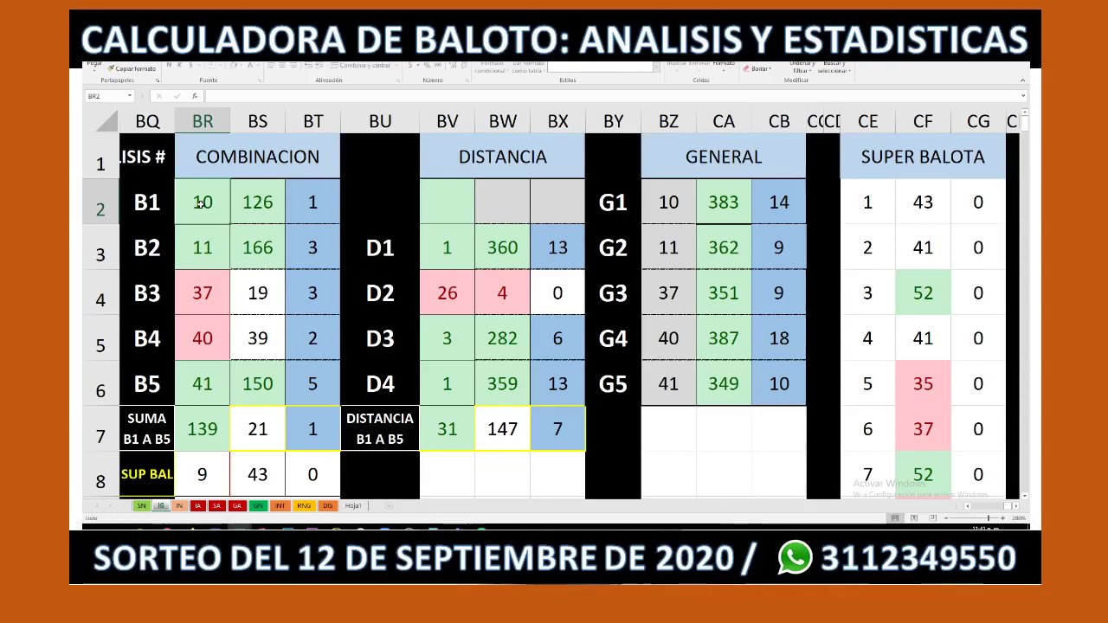
{"action": "left_click_drag", "start_coordinate": [200, 203], "coordinate": [199, 369]}
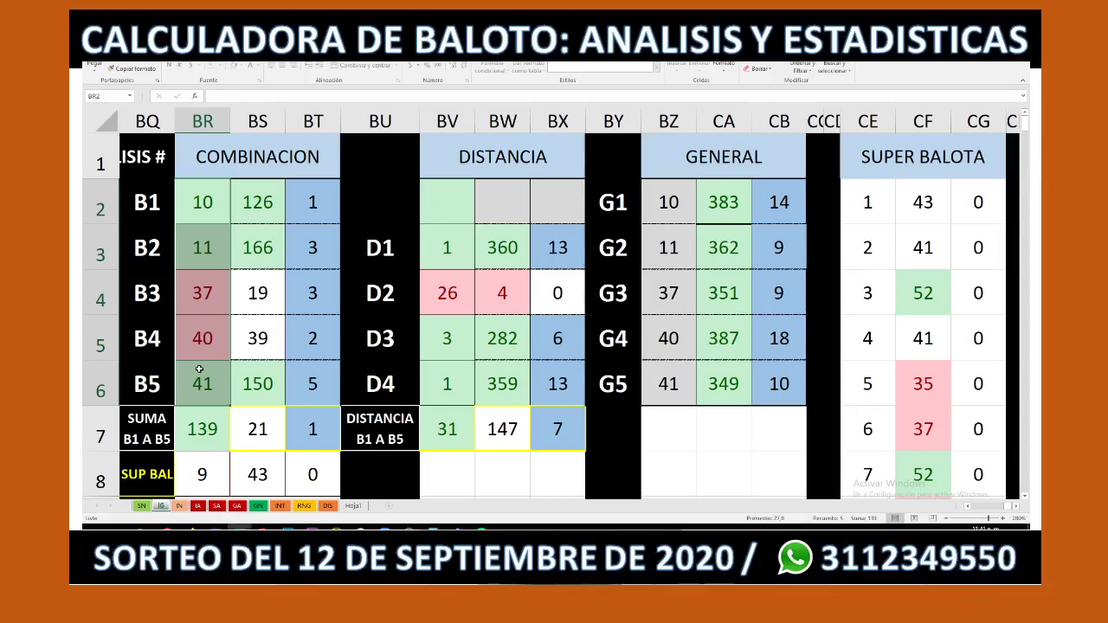
Step: Clear the old ball numbers and enter the new combination 8, 15, 21, 27, 35
{"action": "key", "text": "Delete"}
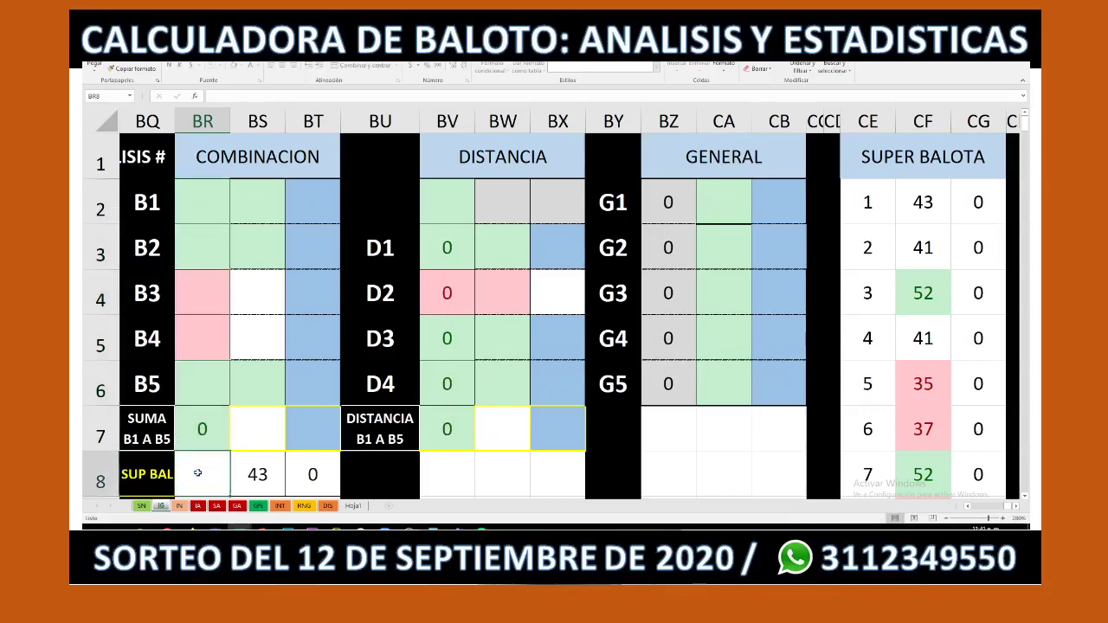
{"action": "left_click", "coordinate": [193, 197]}
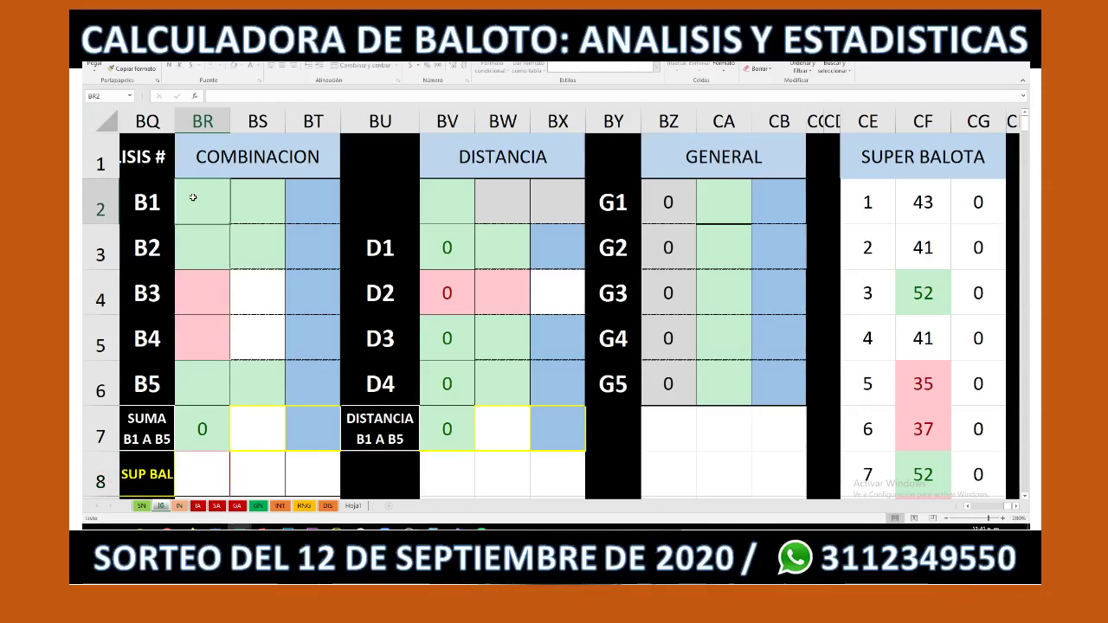
{"action": "type", "text": "8"}
{"action": "key", "text": "Return"}
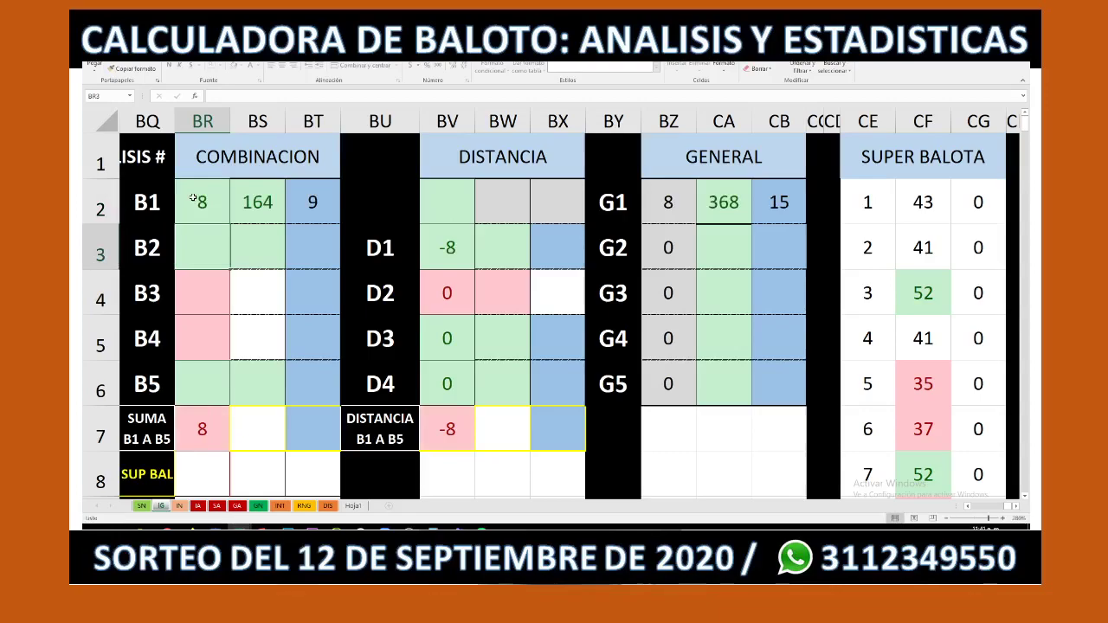
{"action": "type", "text": "1"}
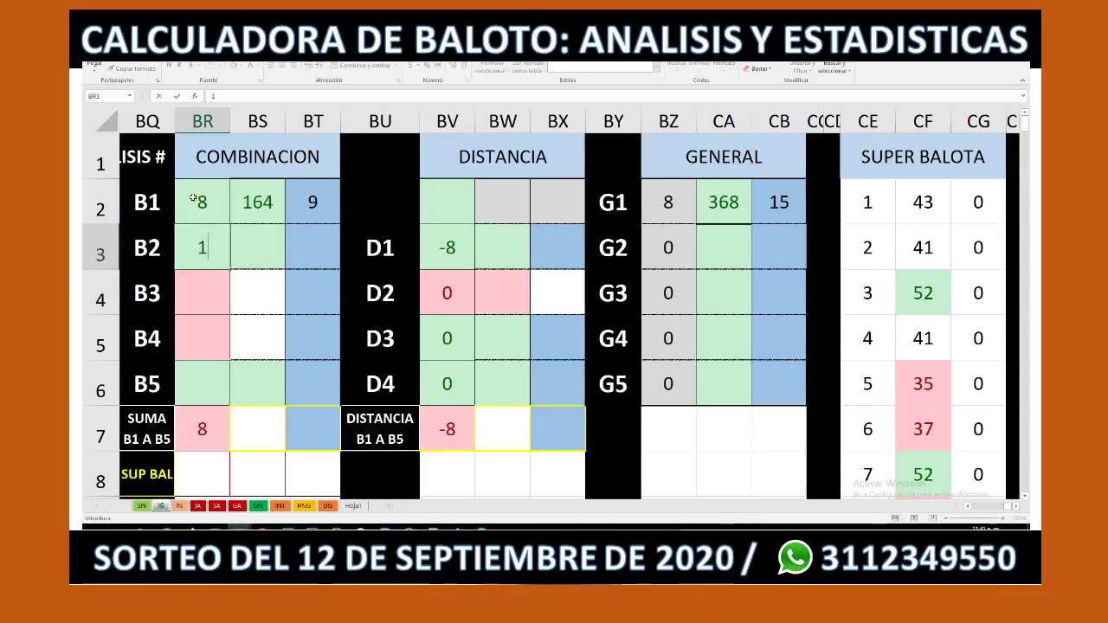
{"action": "type", "text": "5"}
{"action": "key", "text": "Return"}
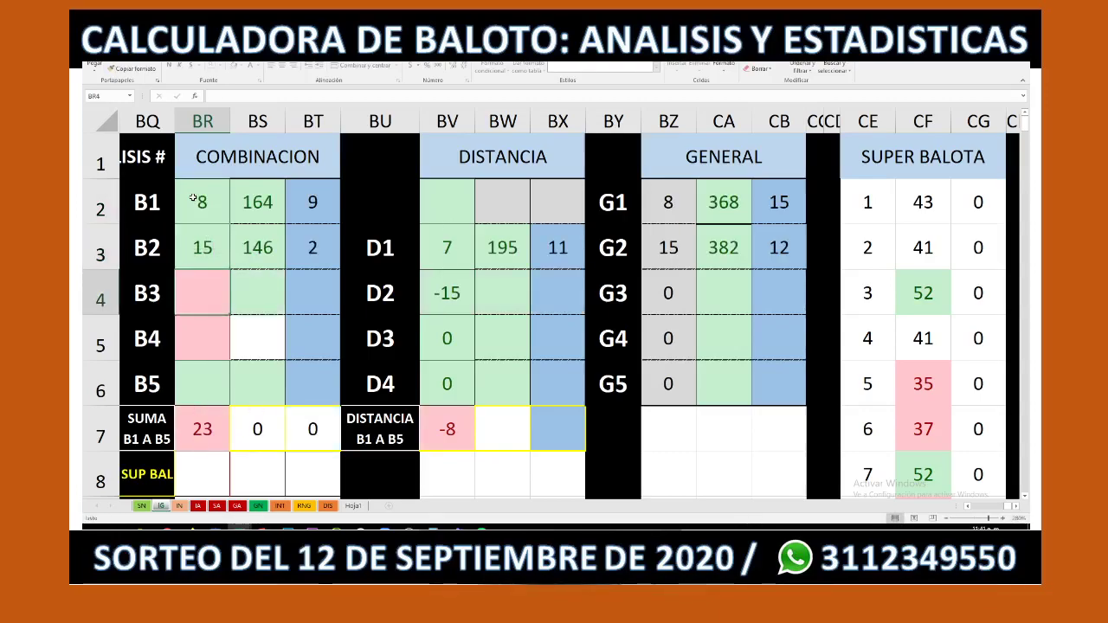
{"action": "type", "text": "21"}
{"action": "key", "text": "Return"}
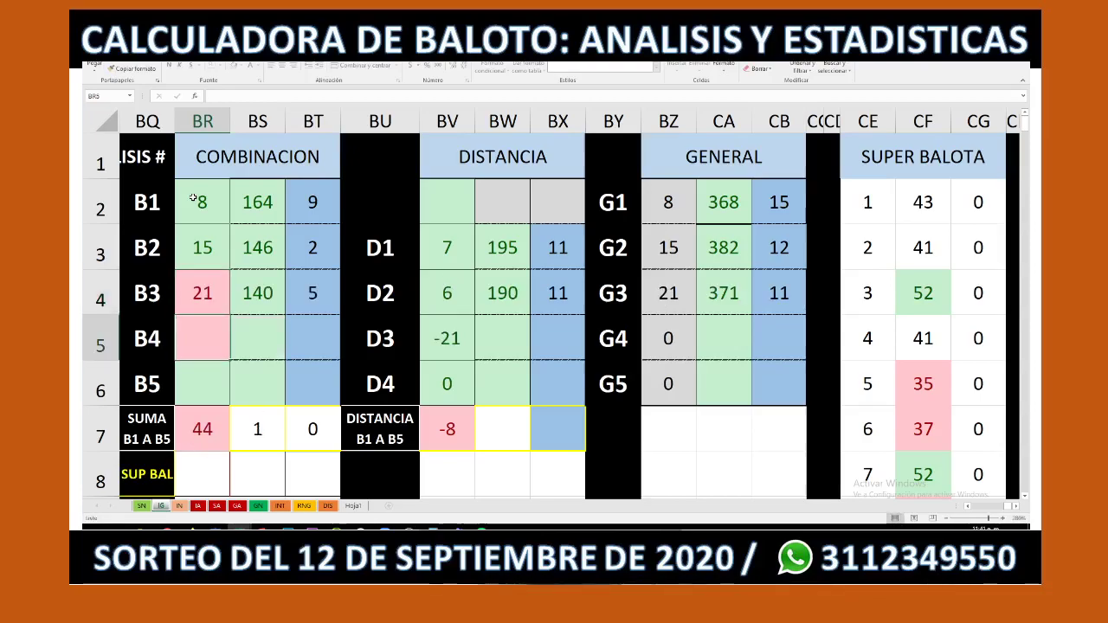
{"action": "type", "text": "27"}
{"action": "key", "text": "Return"}
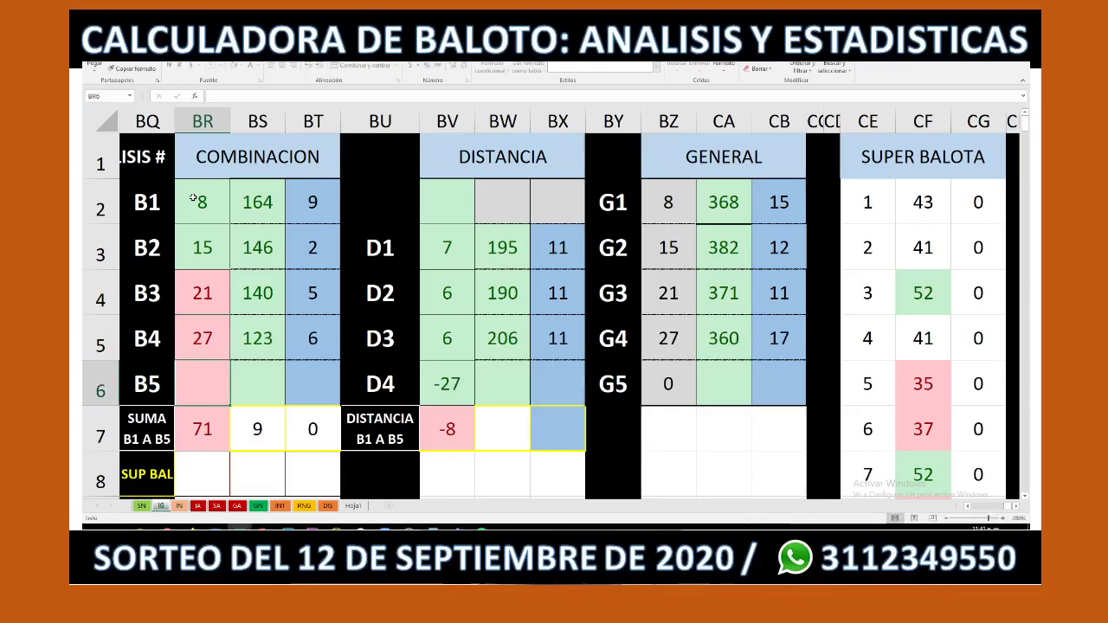
{"action": "type", "text": "35"}
{"action": "key", "text": "Return"}
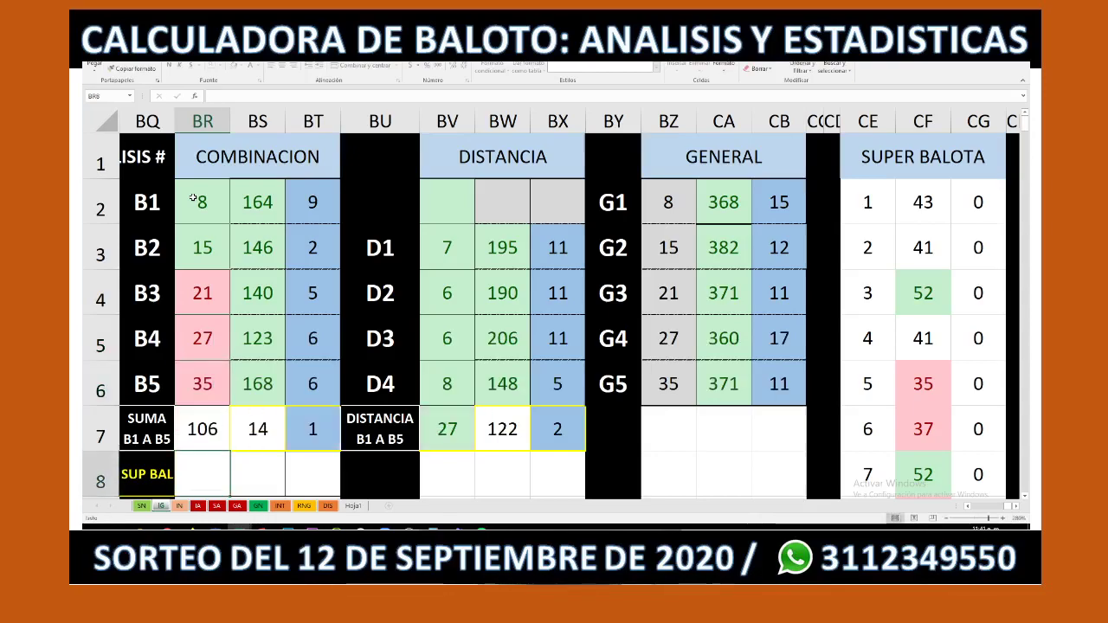
Step: Enter 10 as the Super Balota and recalculate so balls 21, 27, 35 turn green
{"action": "type", "text": "10"}
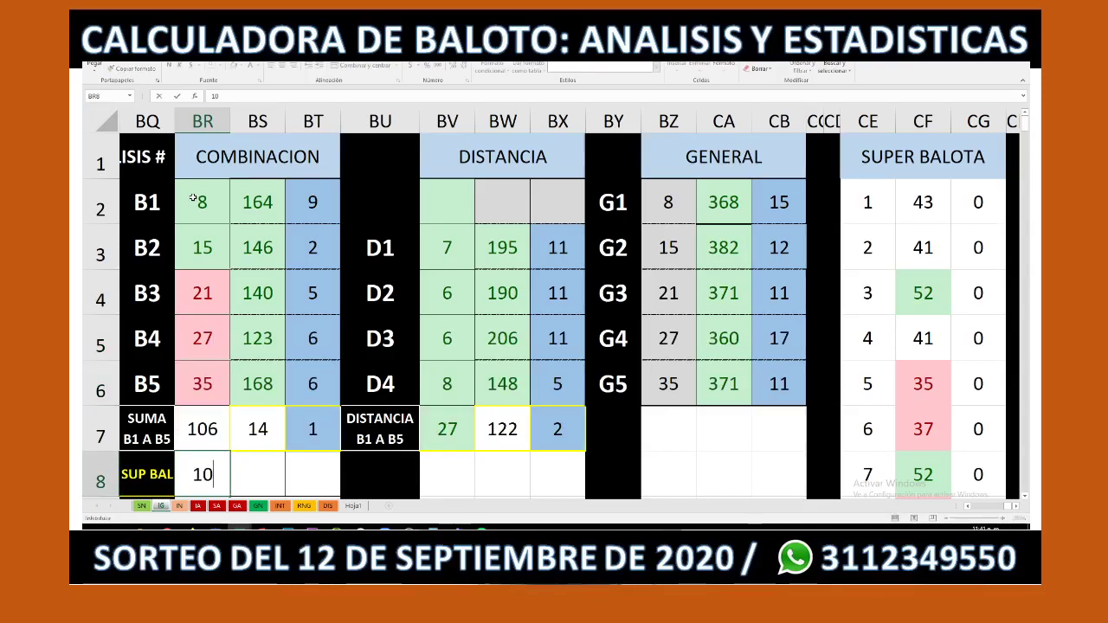
{"action": "key", "text": "Up"}
{"action": "key", "text": "Up"}
{"action": "key", "text": "Up"}
{"action": "key", "text": "Up"}
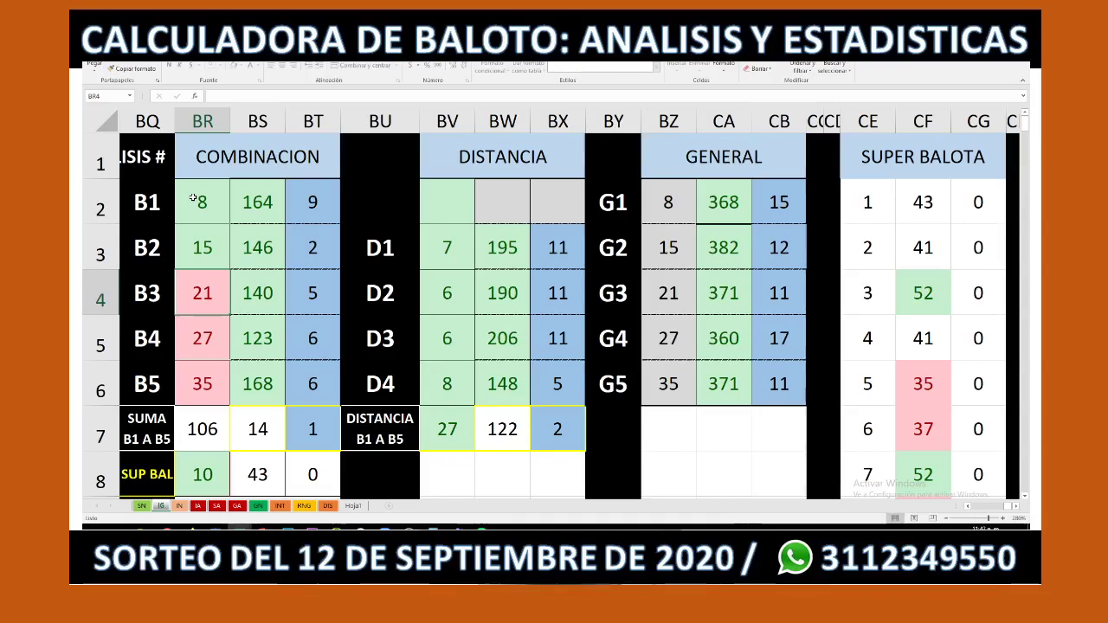
{"action": "key", "text": "F9"}
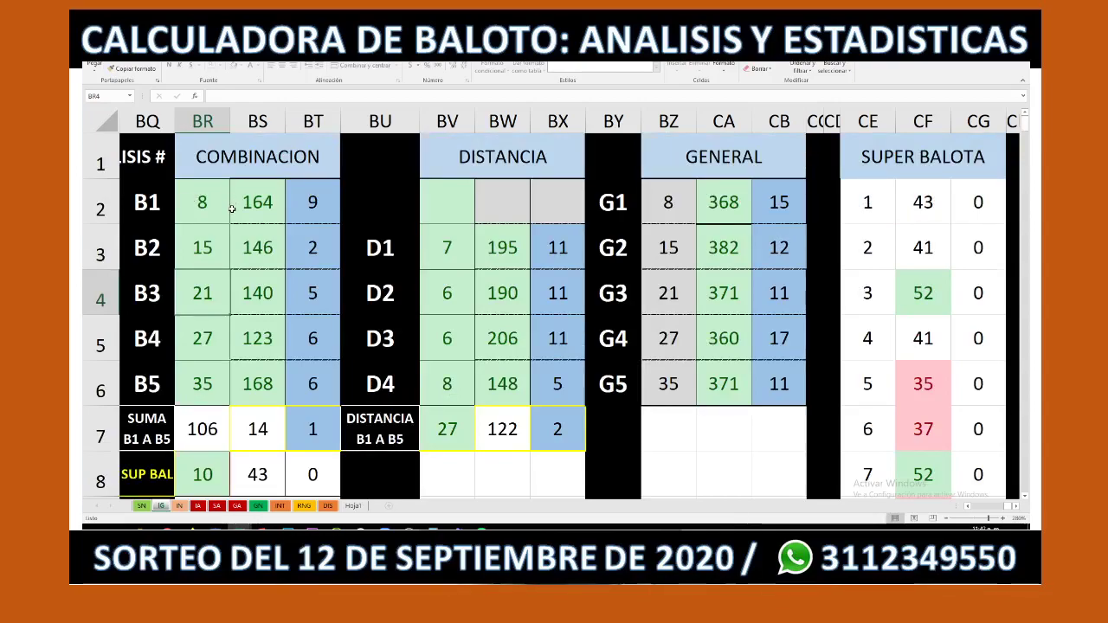
{"action": "key", "text": "F9"}
{"action": "left_click", "coordinate": [205, 342]}
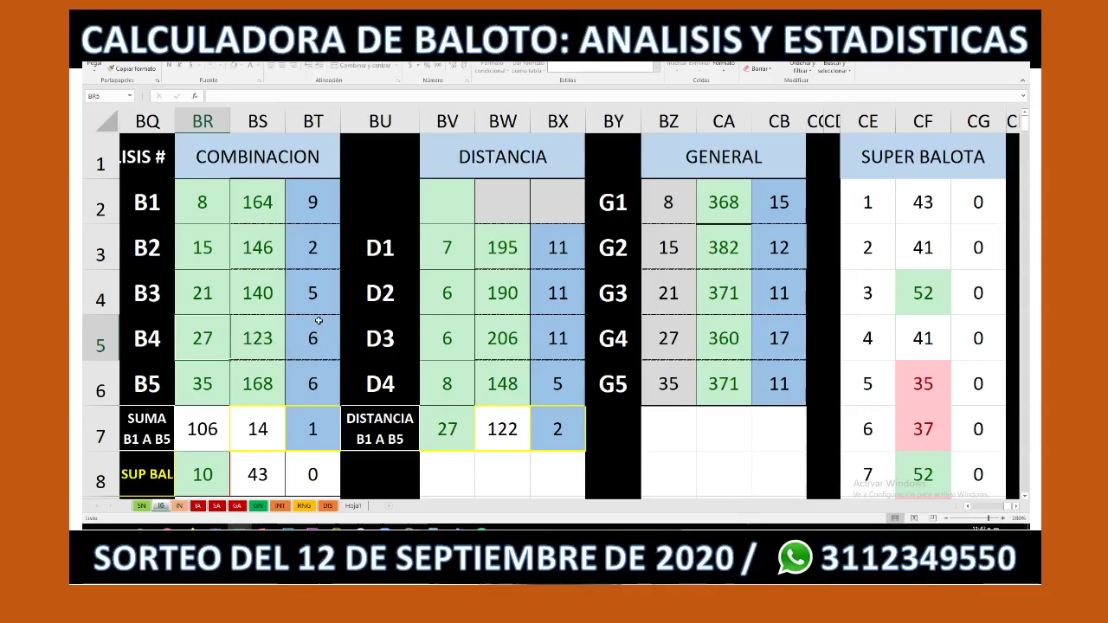
{"action": "left_click", "coordinate": [191, 383]}
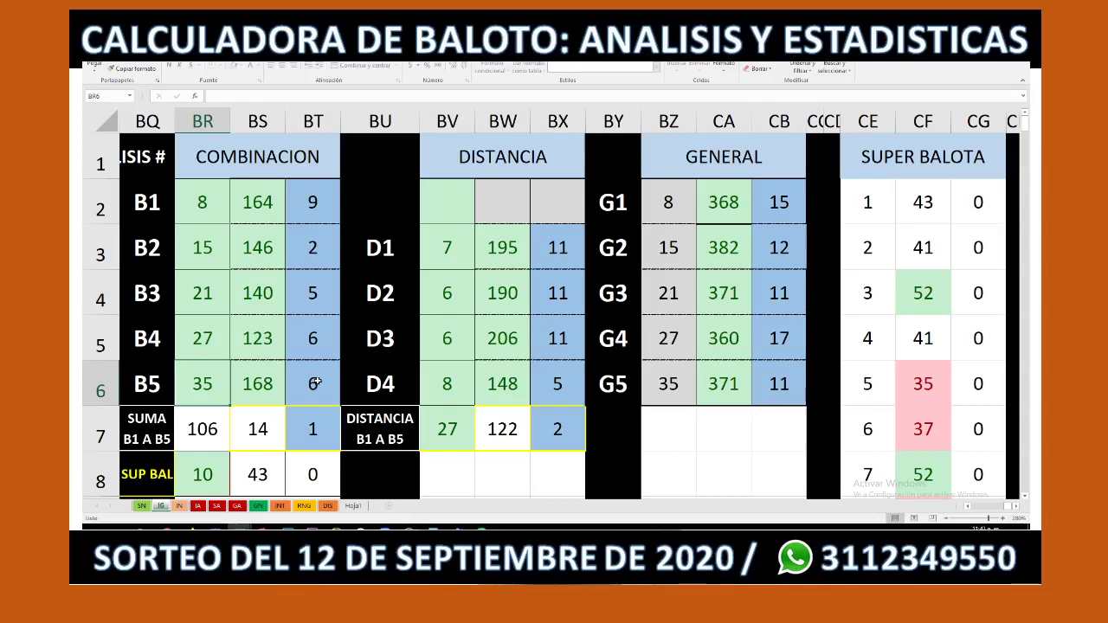
{"action": "left_click", "coordinate": [206, 466]}
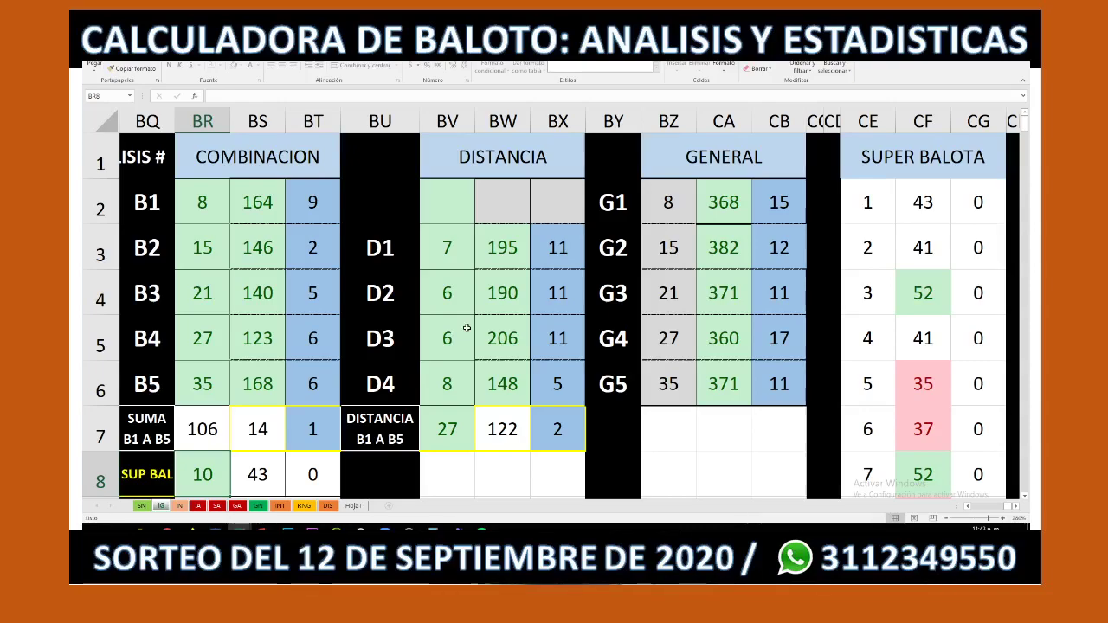
{"action": "left_click", "coordinate": [202, 202]}
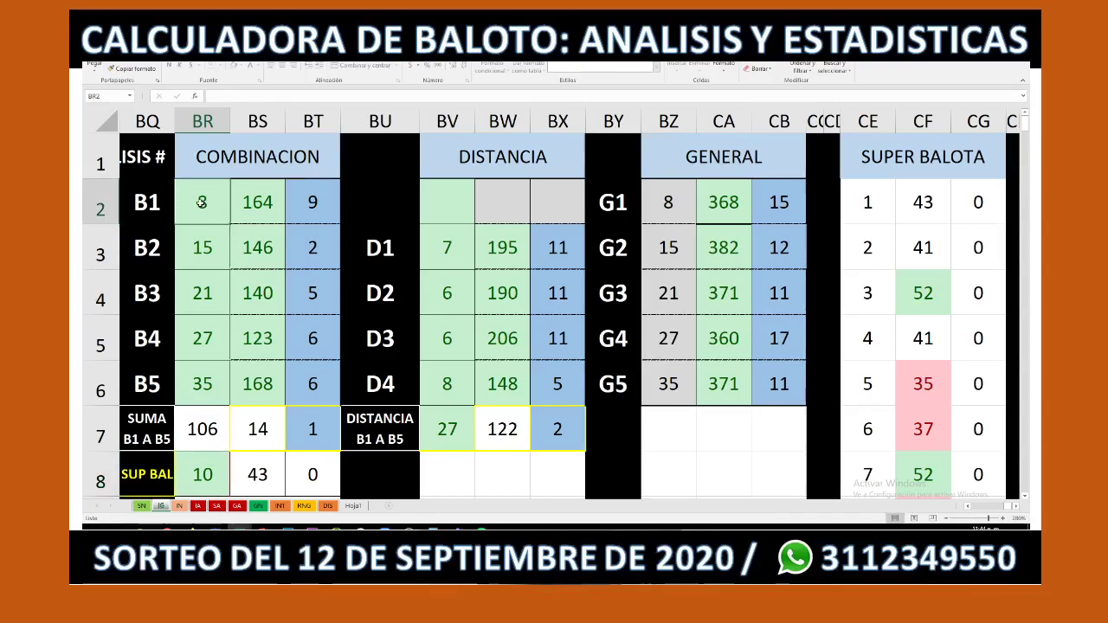
{"action": "left_click", "coordinate": [202, 385]}
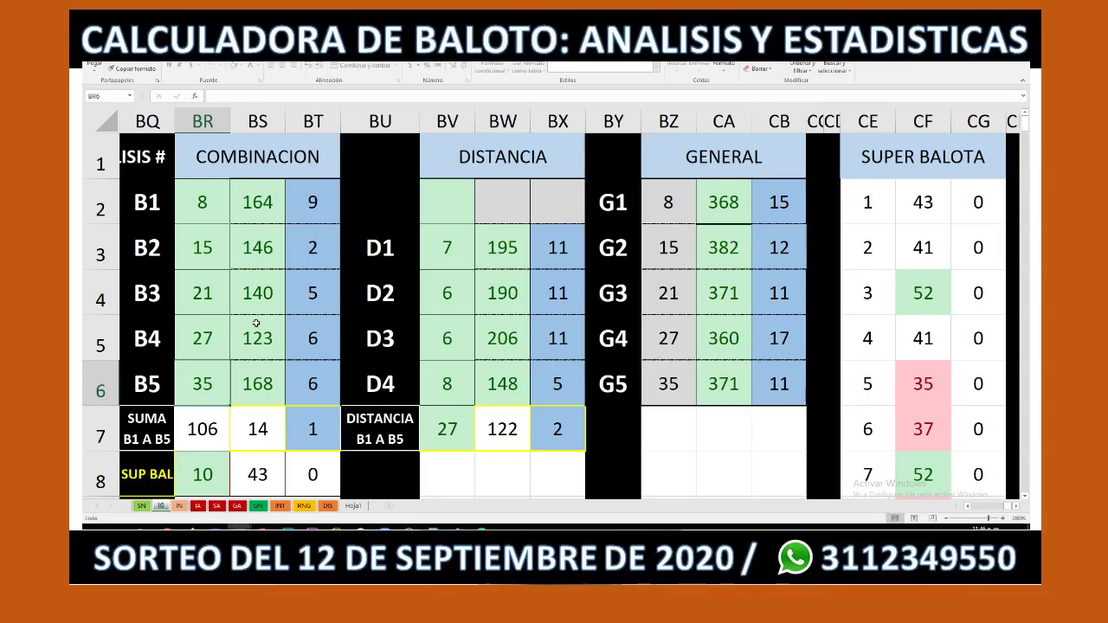
{"action": "mouse_move", "coordinate": [242, 526]}
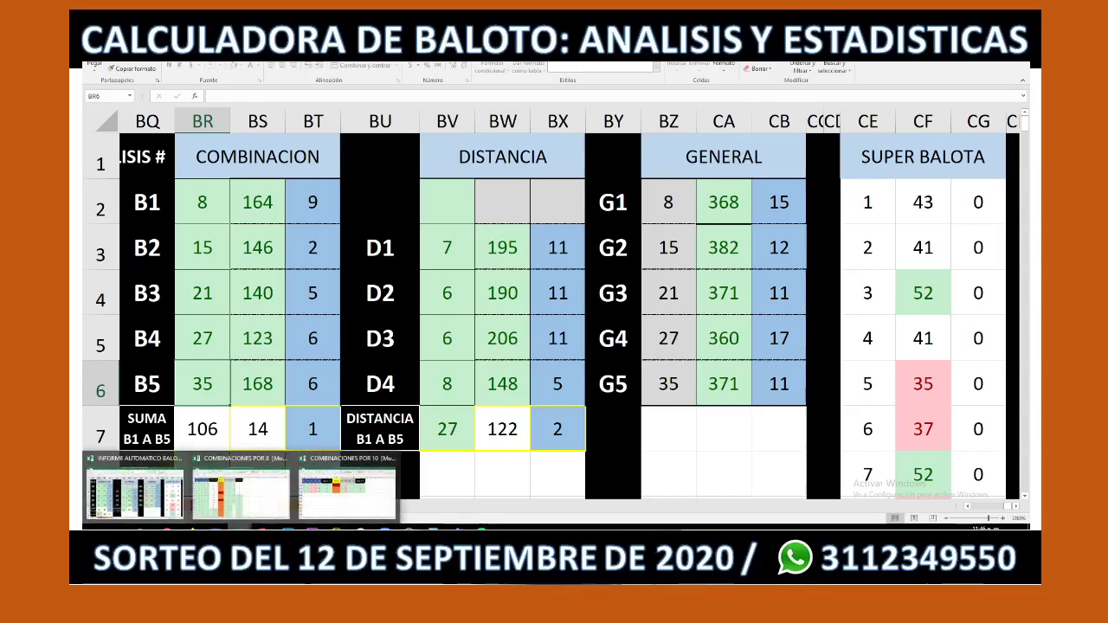
Step: Switch to the combinations workbook's 8,15 18 sheet listing the 8, 15, 21, 27 rows
{"action": "left_click", "coordinate": [234, 507]}
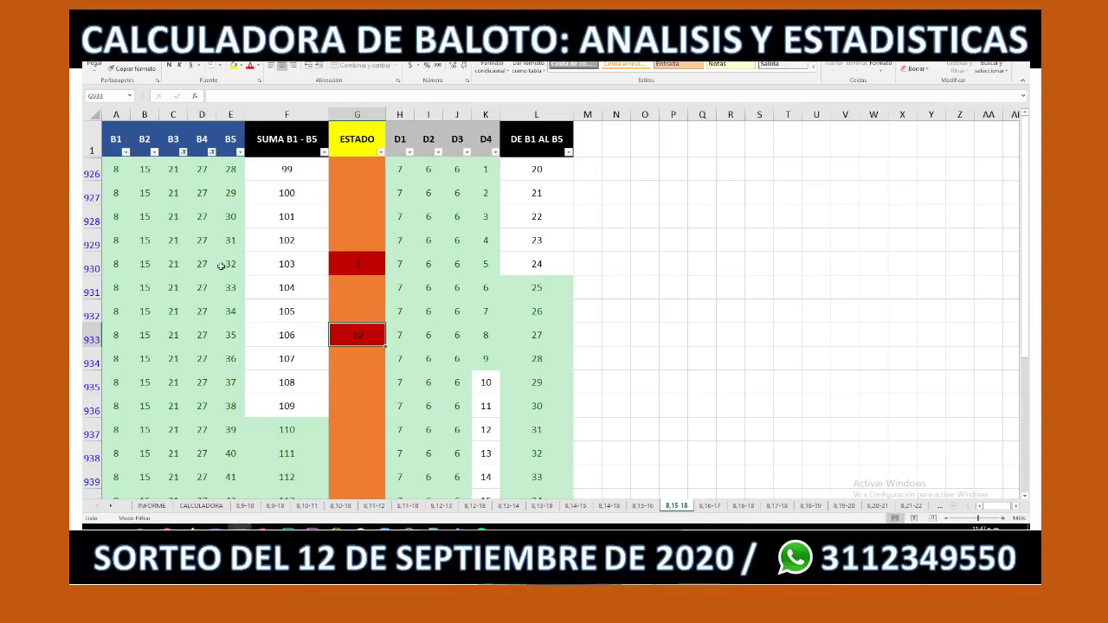
{"action": "left_click", "coordinate": [345, 264]}
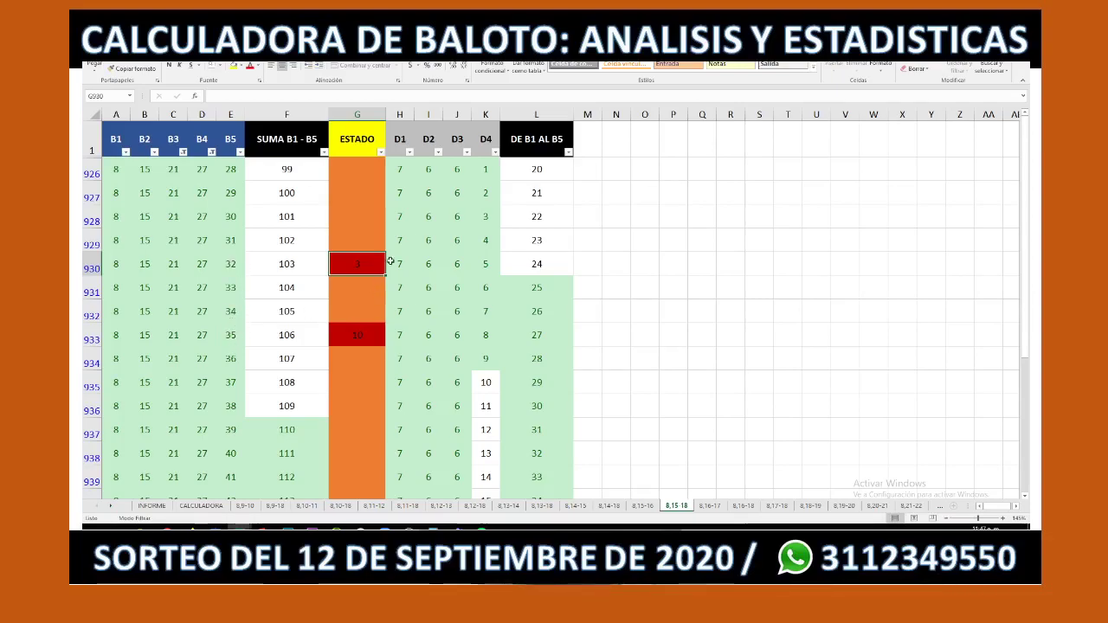
{"action": "left_click_drag", "start_coordinate": [344, 165], "coordinate": [343, 219]}
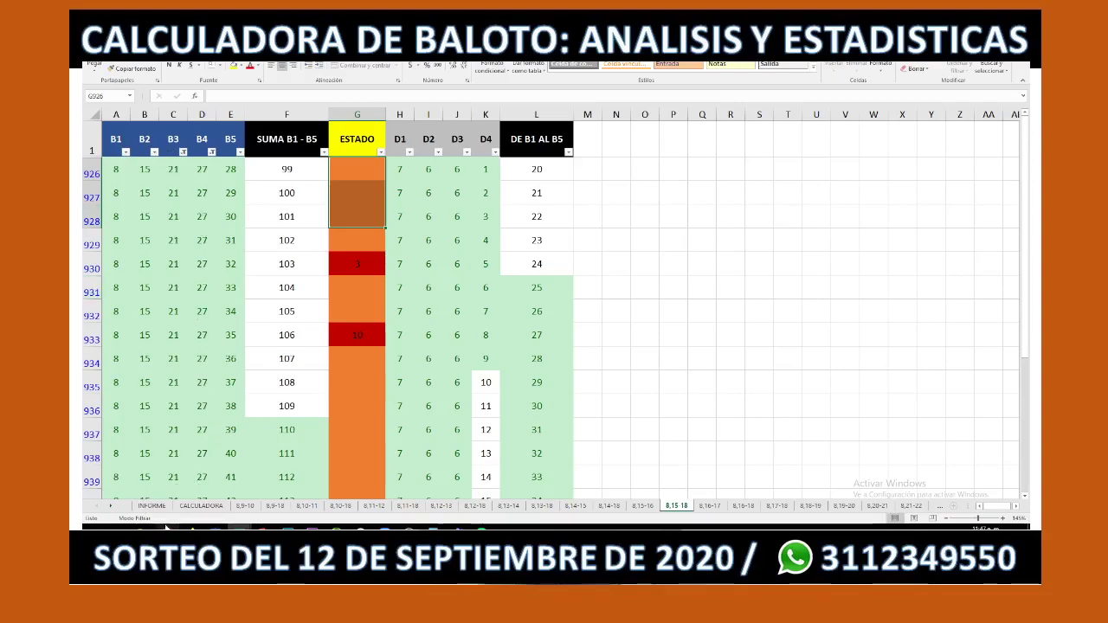
{"action": "left_click", "coordinate": [364, 335]}
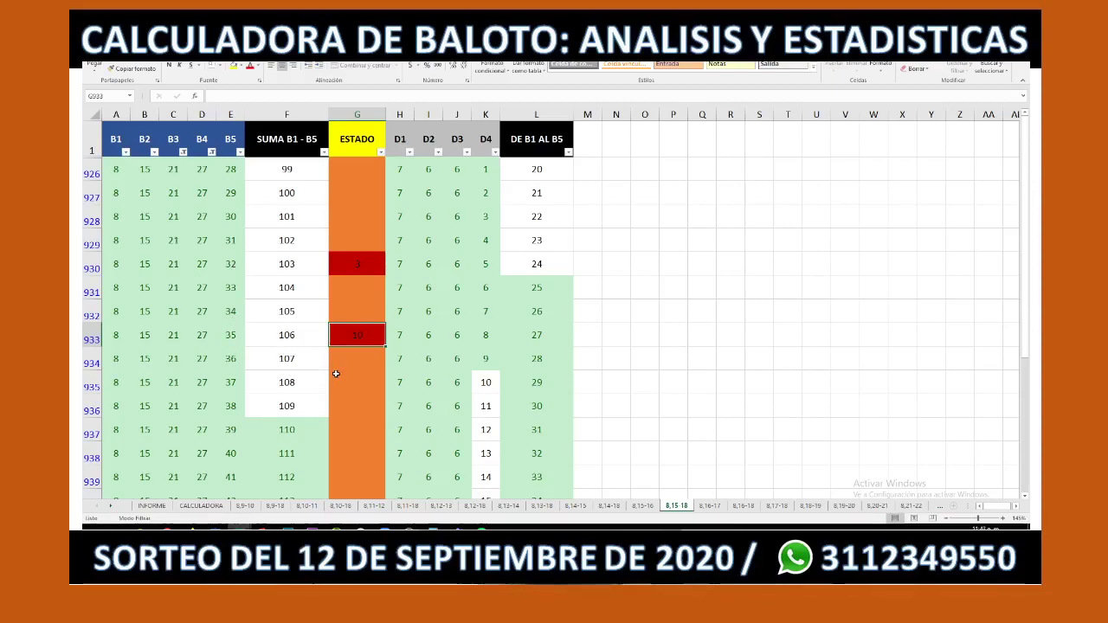
{"action": "left_click", "coordinate": [345, 376]}
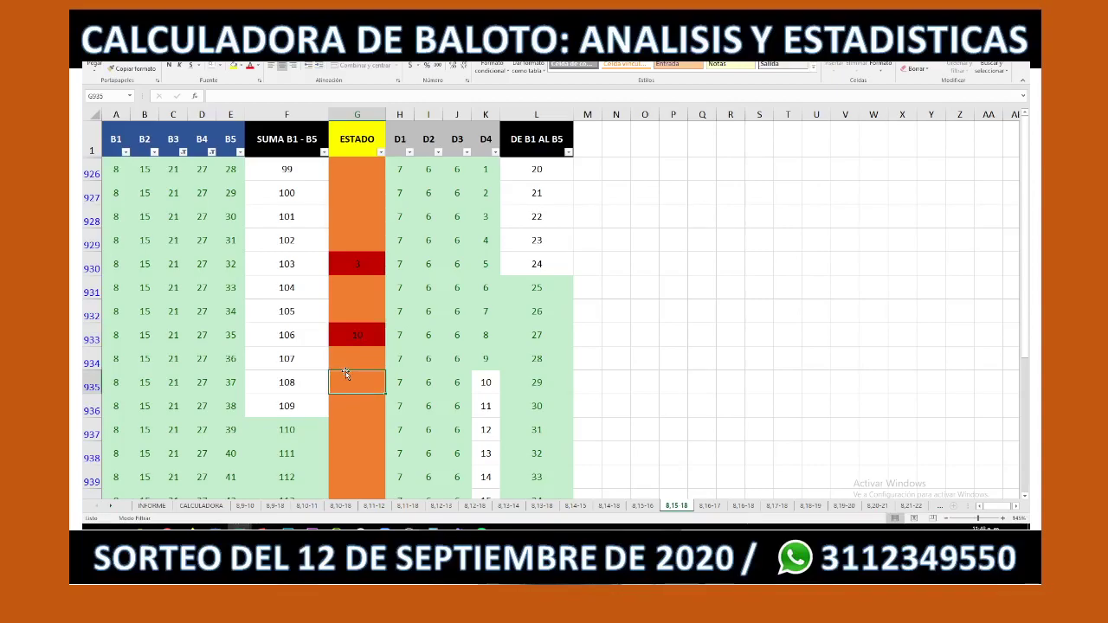